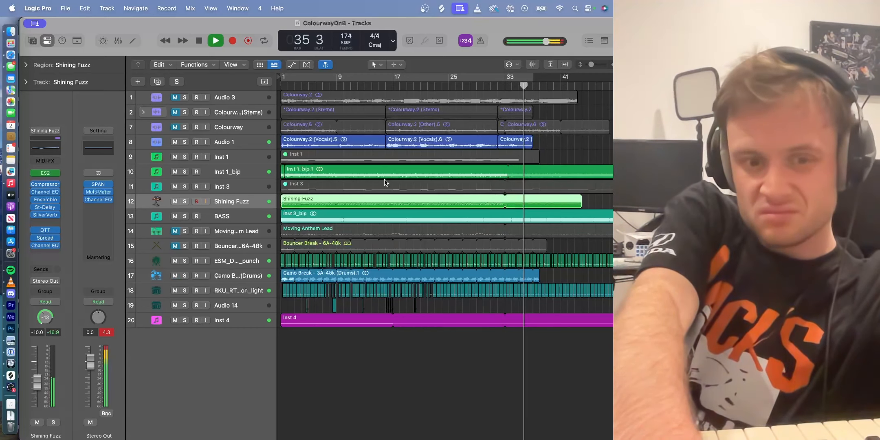
Step: Unmute the Colourway track, mute Shining Fuzz and Inst 1_bip, and play the song from the start
{"action": "key", "text": "space"}
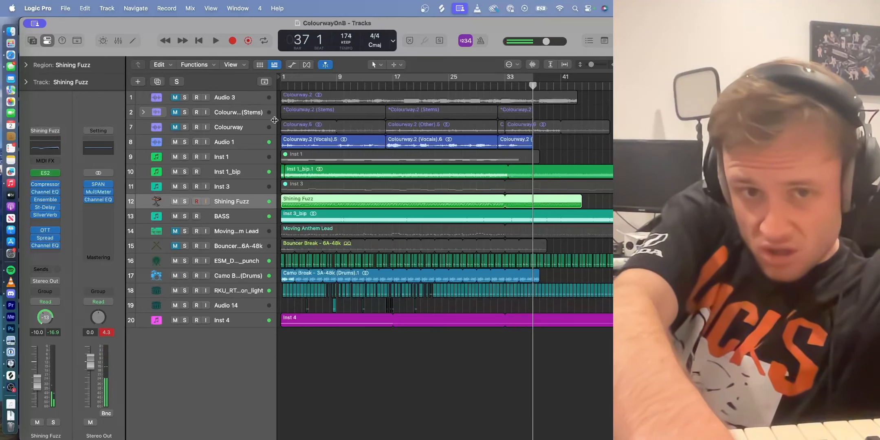
{"action": "left_click", "coordinate": [175, 126]}
{"action": "left_click", "coordinate": [175, 201]}
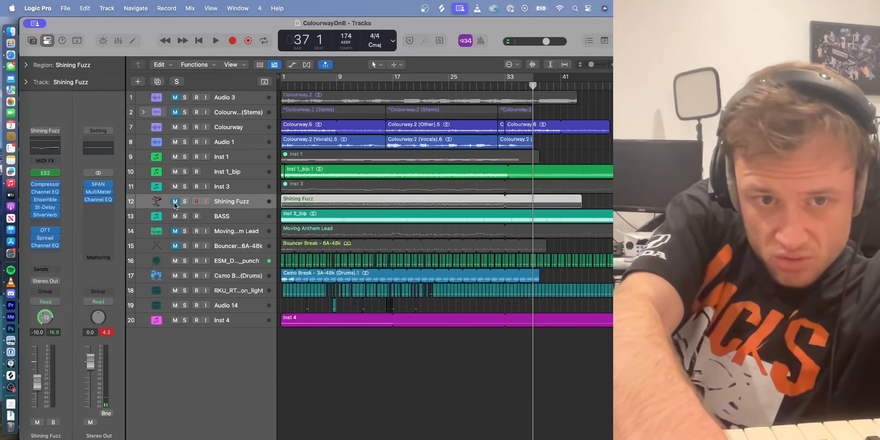
{"action": "left_click", "coordinate": [176, 172]}
{"action": "key", "text": "Return"}
{"action": "left_click", "coordinate": [175, 172]}
{"action": "left_click", "coordinate": [176, 172]}
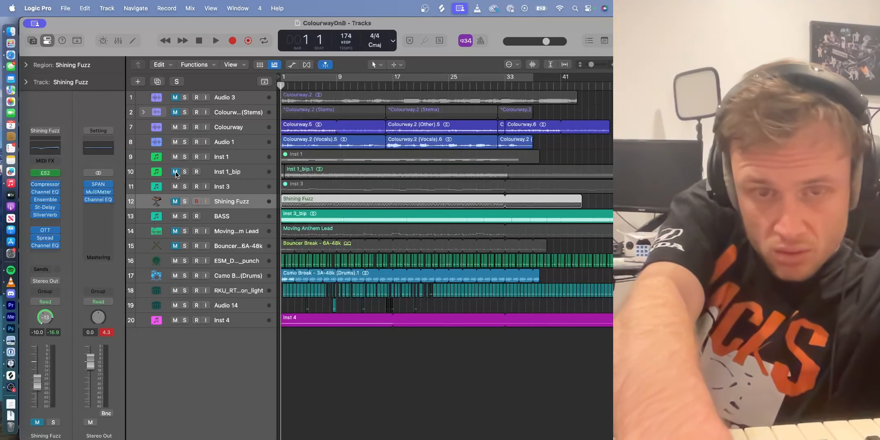
{"action": "key", "text": "space"}
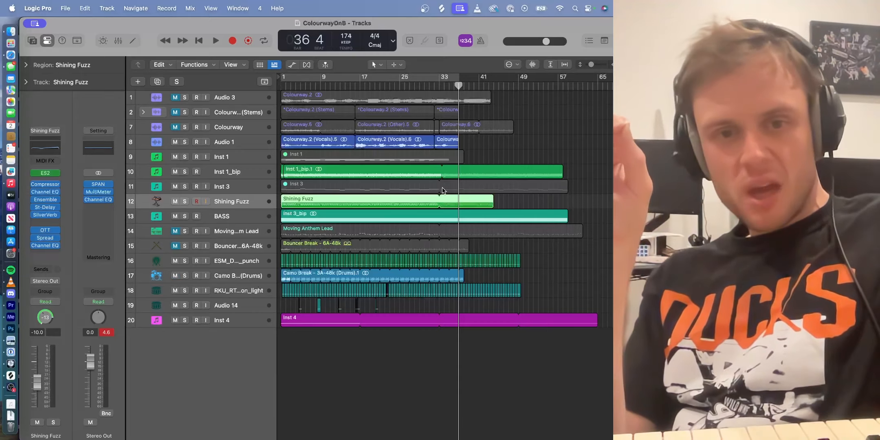
Step: Solo the Shining Fuzz track and listen to it from the start of the song
{"action": "scroll", "coordinate": [377, 247], "scroll_direction": "up", "scroll_amount": 10}
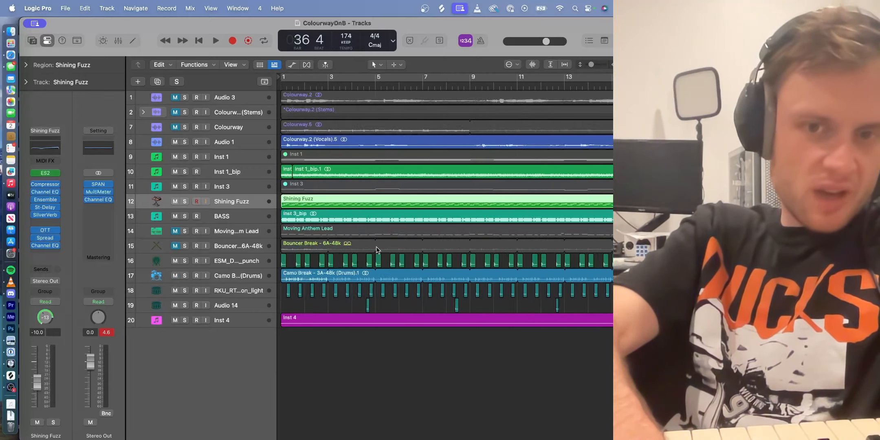
{"action": "left_click", "coordinate": [185, 202]}
{"action": "key", "text": "Return"}
{"action": "key", "text": "space"}
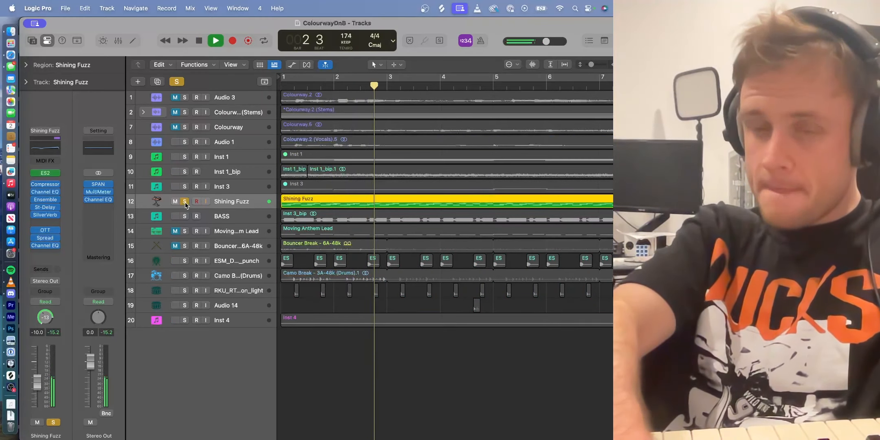
{"action": "key", "text": "space"}
Step: Unsolo the Shining Fuzz track and play the full mix from the start for a few bars
{"action": "left_click", "coordinate": [185, 201]}
{"action": "key", "text": "Return"}
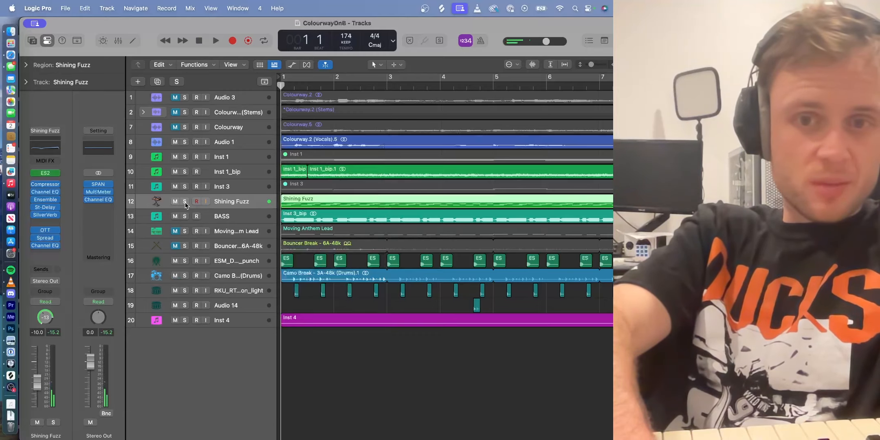
{"action": "key", "text": "space"}
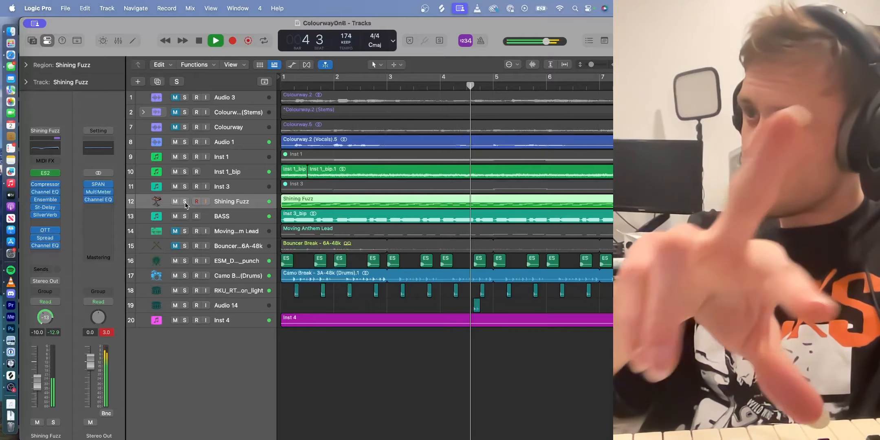
{"action": "key", "text": "space"}
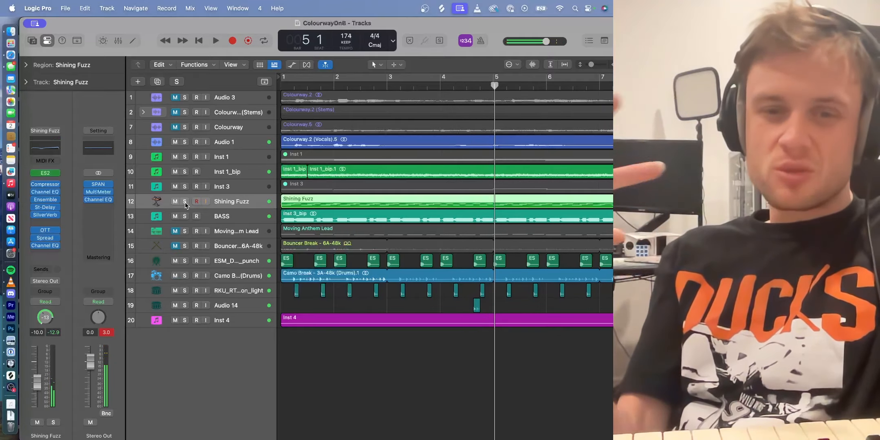
Step: Solo Shining Fuzz and Inst 1_bip together and listen to both from the start
{"action": "left_click", "coordinate": [185, 202]}
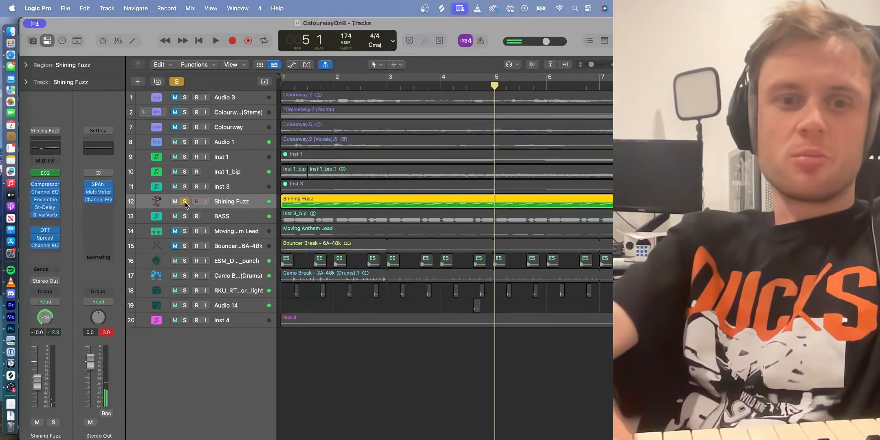
{"action": "left_click", "coordinate": [185, 173]}
{"action": "key", "text": "Return"}
{"action": "key", "text": "space"}
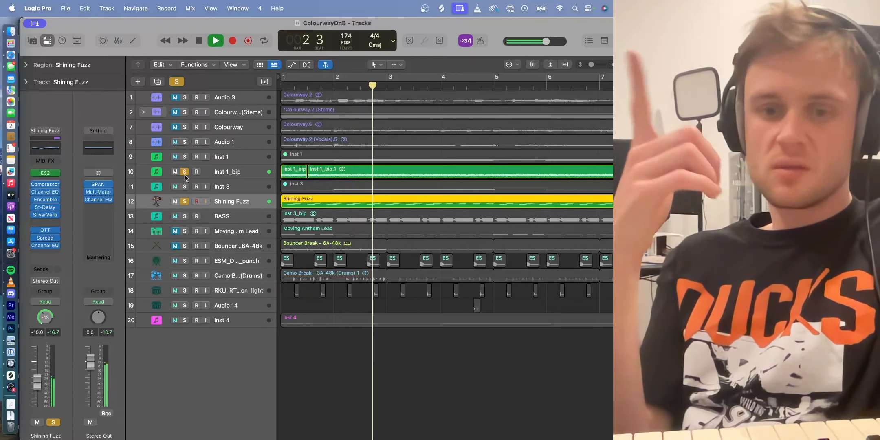
{"action": "key", "text": "space"}
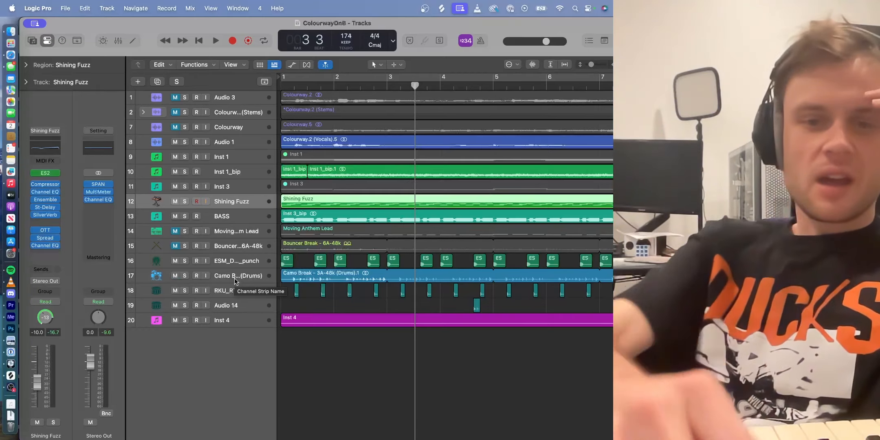
Step: Solo the four drum tracks from ESM punch to Audio 14 and play them from bar 1 with cycle mode on
{"action": "left_click", "coordinate": [185, 261]}
{"action": "left_click", "coordinate": [185, 276]}
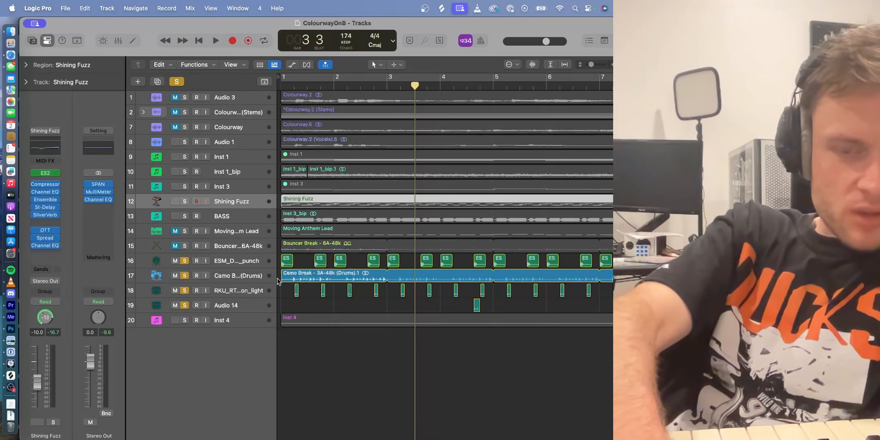
{"action": "left_click", "coordinate": [283, 86]}
{"action": "left_click", "coordinate": [298, 78]}
{"action": "key", "text": "space"}
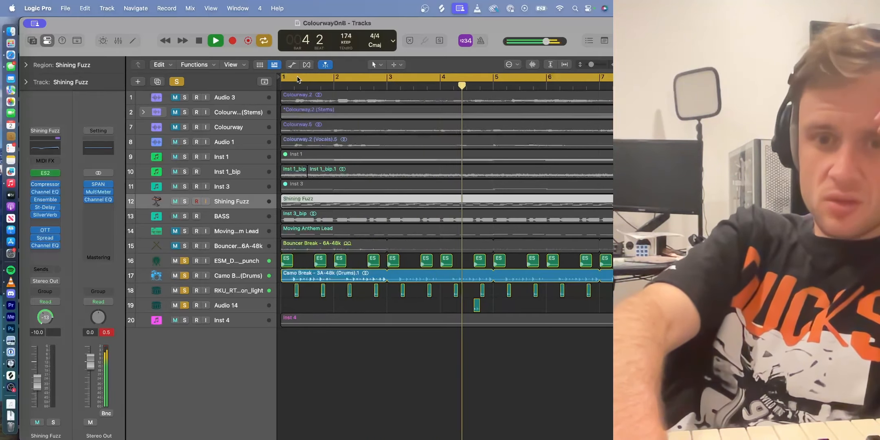
{"action": "key", "text": "space"}
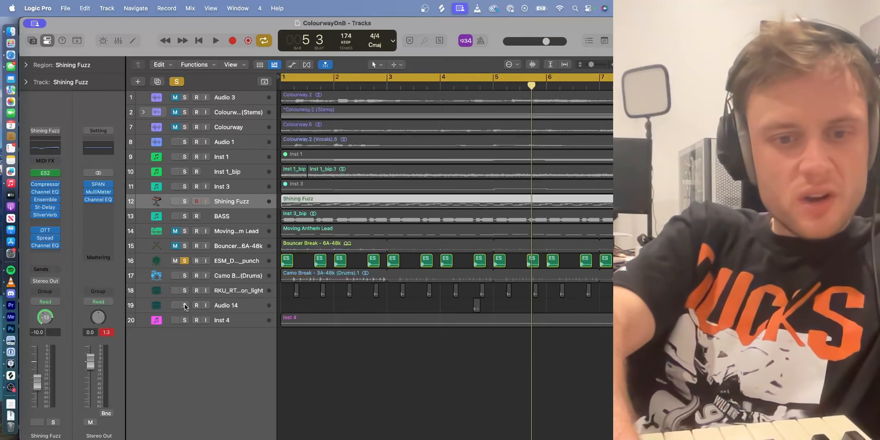
Step: Play the ESM punch drum track alone from the start and select that track
{"action": "key", "text": "Return"}
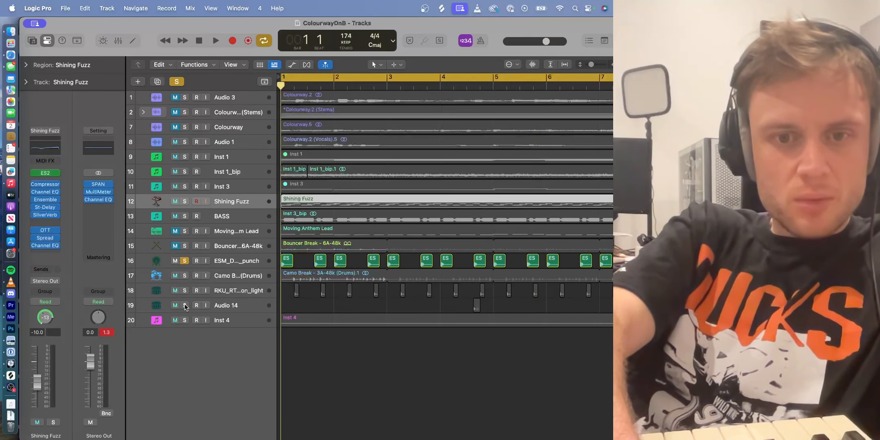
{"action": "key", "text": "space"}
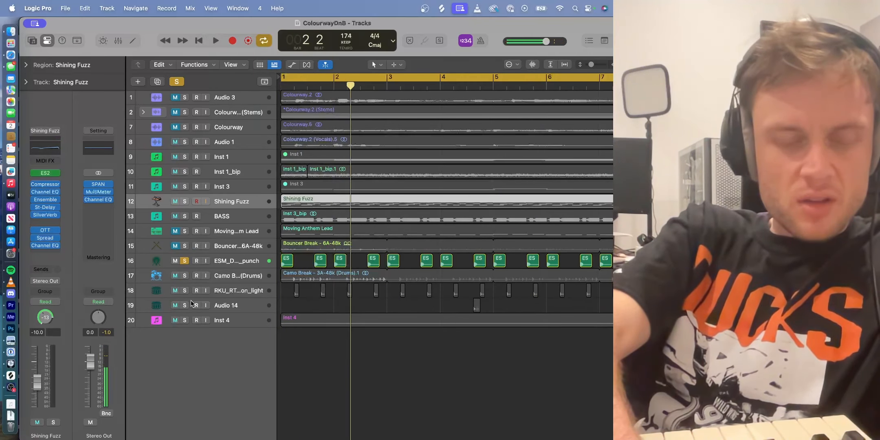
{"action": "left_click", "coordinate": [229, 261]}
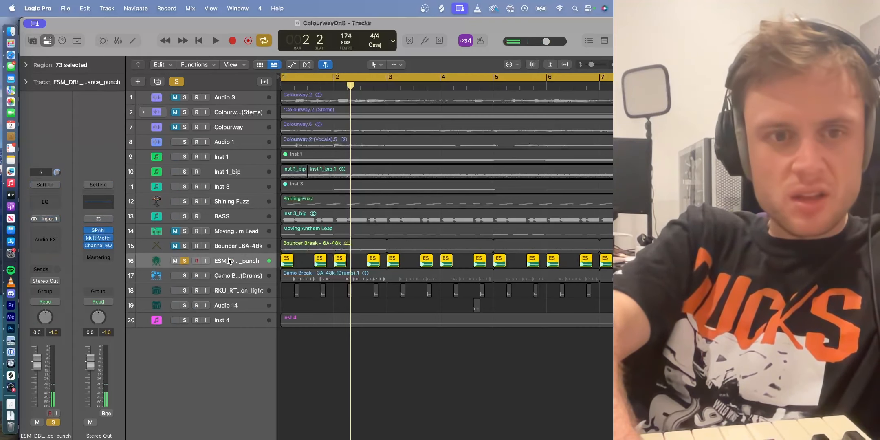
Step: Move the solo from the ESM punch track to the Camo Break drums, selecting that track with the playhead at the start
{"action": "left_click", "coordinate": [185, 262]}
{"action": "left_click", "coordinate": [185, 276]}
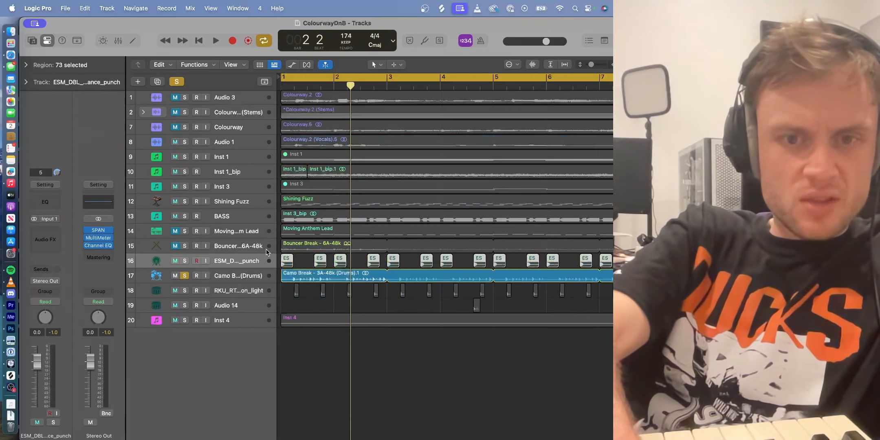
{"action": "key", "text": "Return"}
{"action": "left_click", "coordinate": [239, 276]}
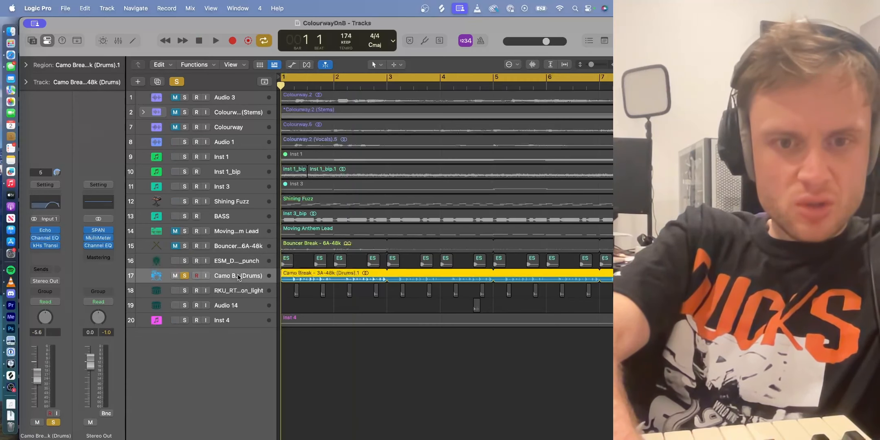
Step: Bypass the Echo, Channel EQ and kHs Transi effects on the Camo Break track and play the unprocessed break
{"action": "left_click", "coordinate": [32, 233]}
{"action": "left_click", "coordinate": [34, 233]}
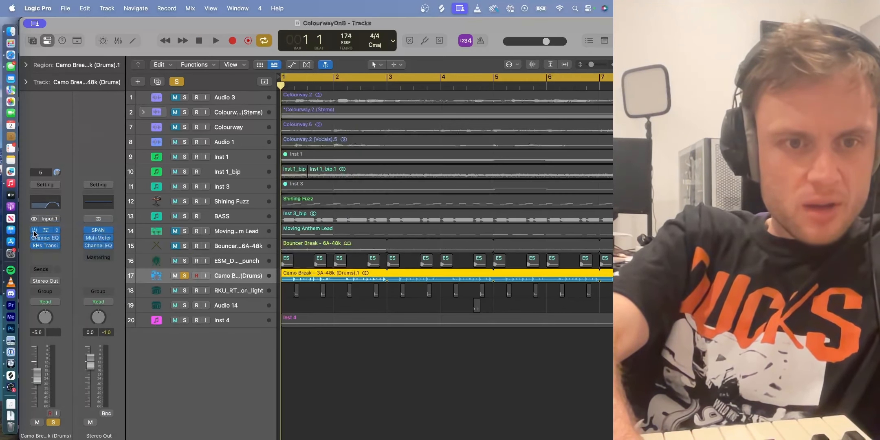
{"action": "key", "text": "space"}
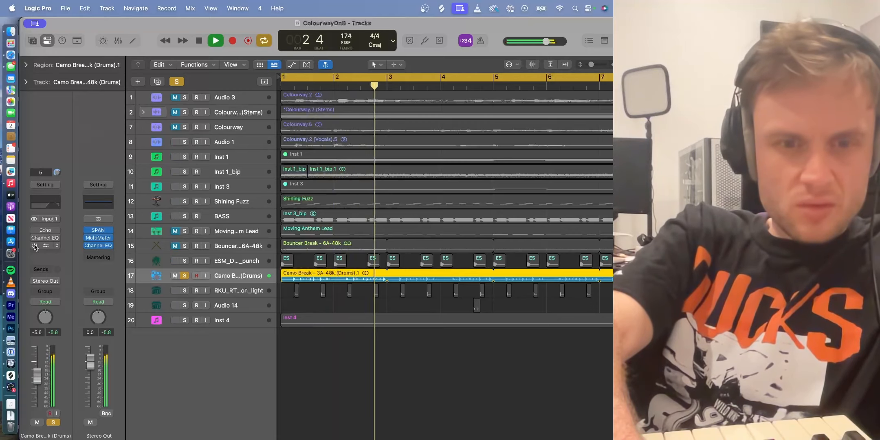
{"action": "key", "text": "space"}
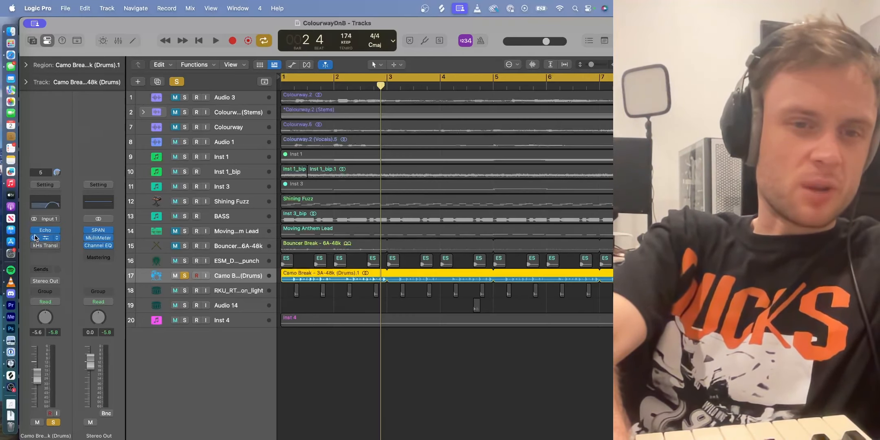
Step: Compare the Camo Break track from the start with its Channel EQ bypassed and enabled
{"action": "left_click", "coordinate": [56, 237]}
{"action": "left_click", "coordinate": [36, 238]}
{"action": "left_click", "coordinate": [35, 237]}
{"action": "key", "text": "space"}
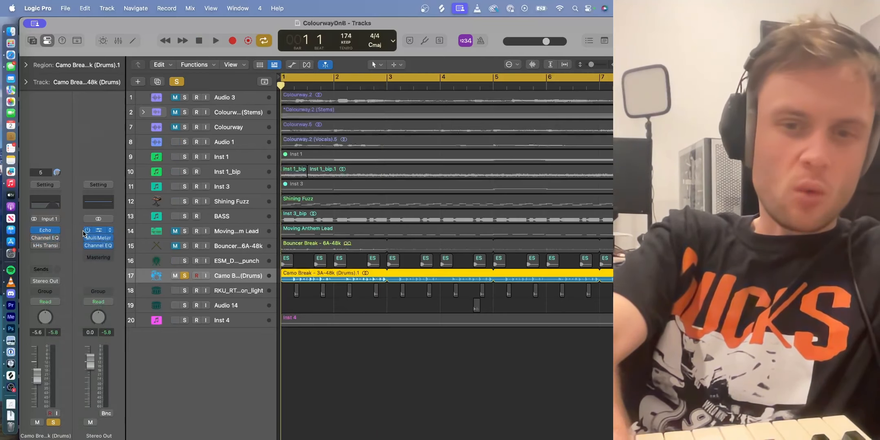
{"action": "key", "text": "space"}
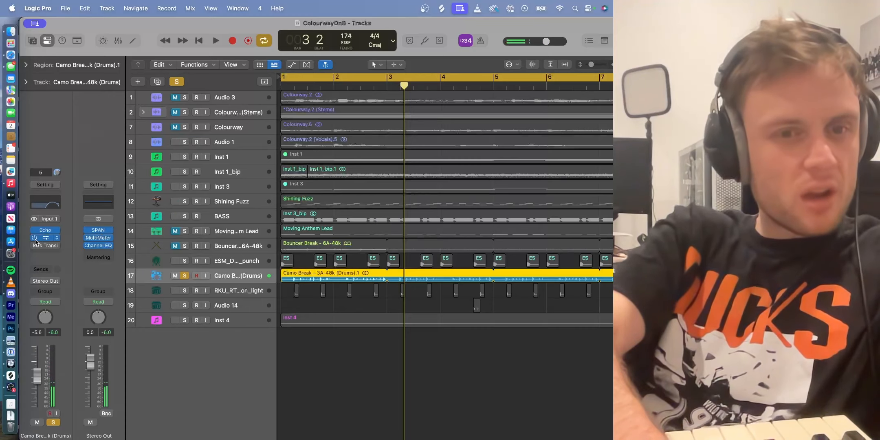
{"action": "key", "text": "space"}
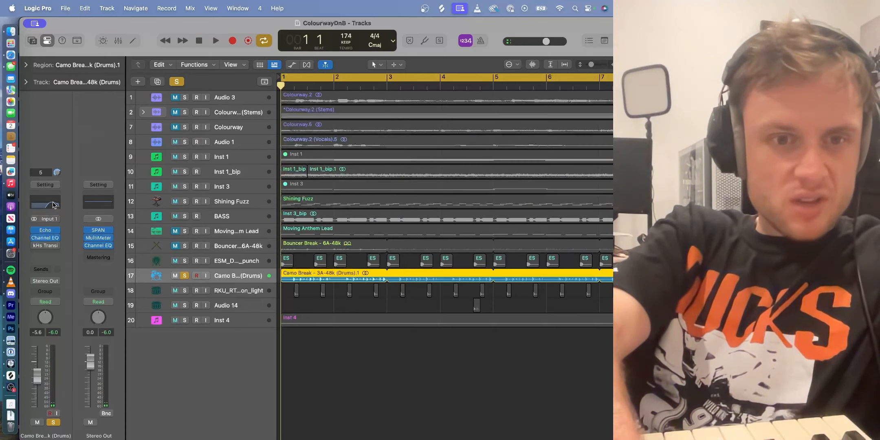
Step: Open the Camo Break track's Channel EQ, examine its curve during playback, and close it
{"action": "left_click", "coordinate": [46, 201]}
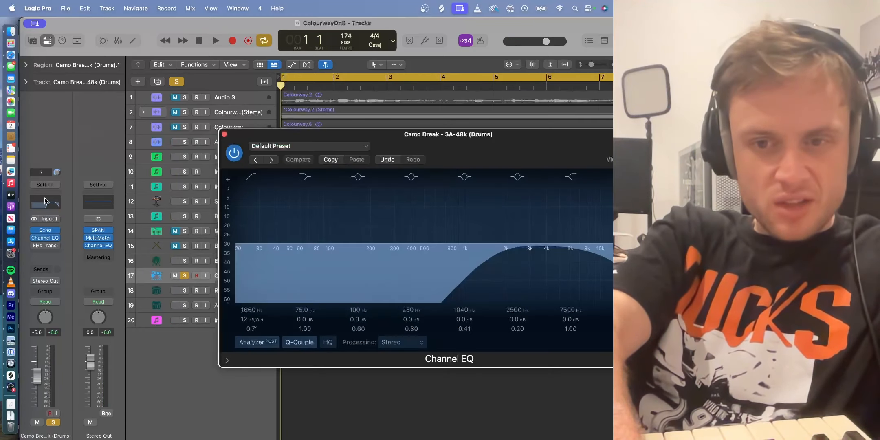
{"action": "key", "text": "space"}
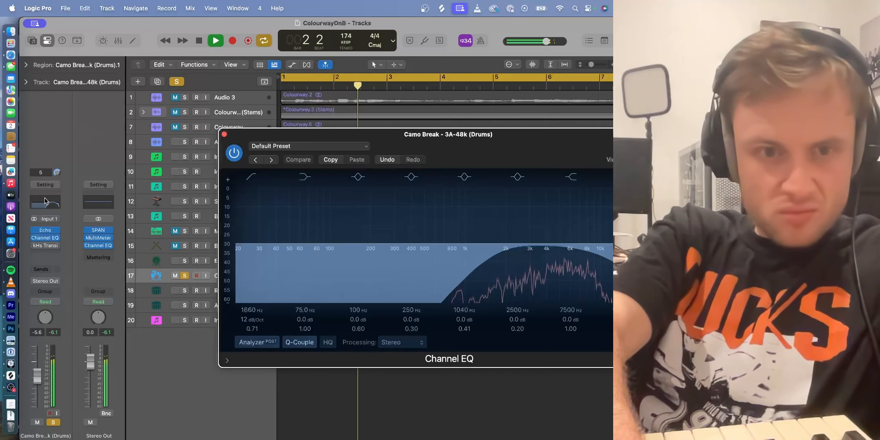
{"action": "key", "text": "space"}
{"action": "left_click", "coordinate": [225, 134]}
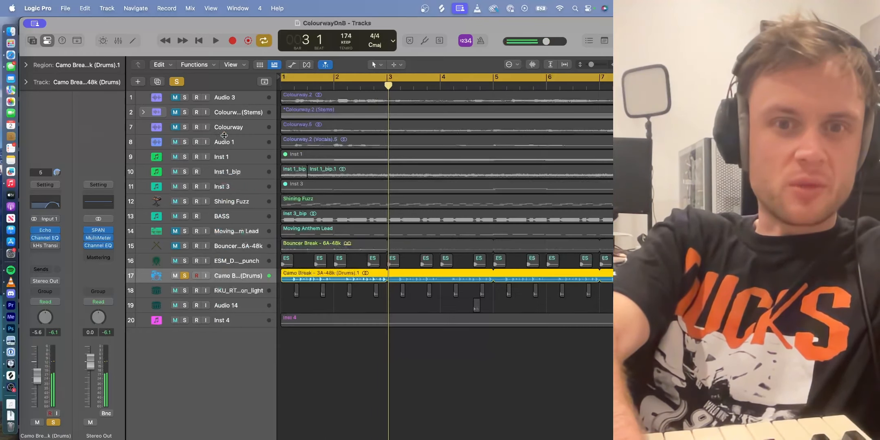
Step: Turn the kHs Transi effect back on for the Camo Break track and play the processed break from the start
{"action": "left_click", "coordinate": [35, 249]}
{"action": "left_click", "coordinate": [34, 249]}
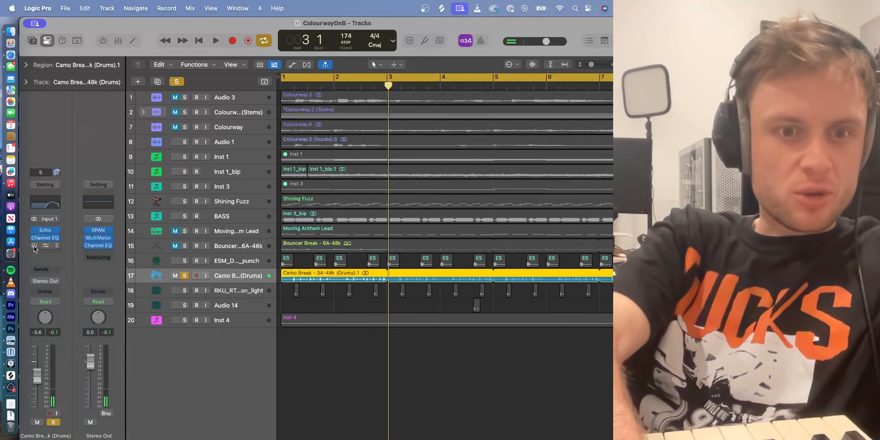
{"action": "key", "text": "space"}
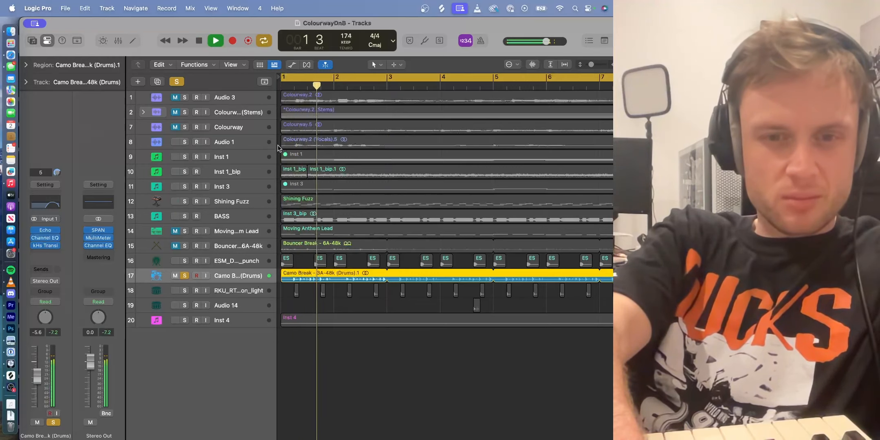
{"action": "key", "text": "space"}
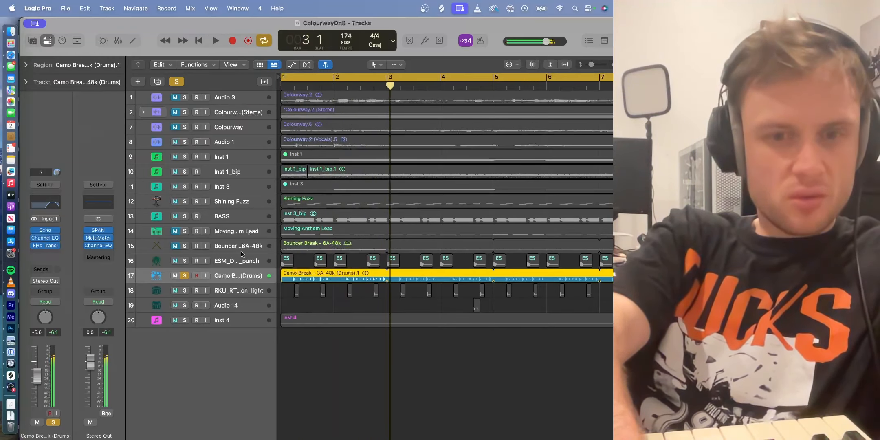
Step: Add the ESM punch and RKU light tracks to the Camo Break solo one after another, playing each combination from the start
{"action": "left_click", "coordinate": [185, 261]}
{"action": "key", "text": "space"}
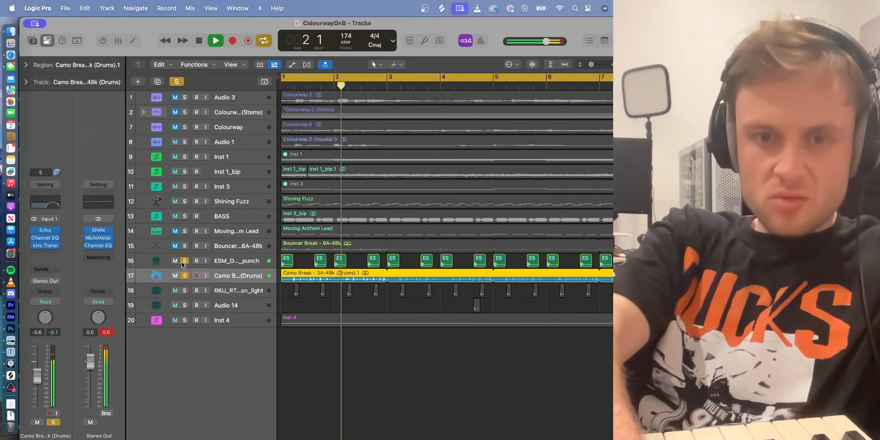
{"action": "key", "text": "space"}
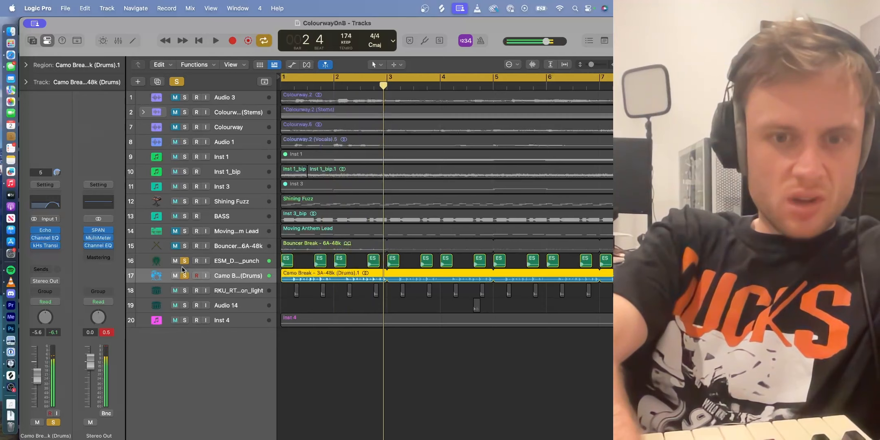
{"action": "left_click", "coordinate": [185, 290]}
{"action": "key", "text": "space"}
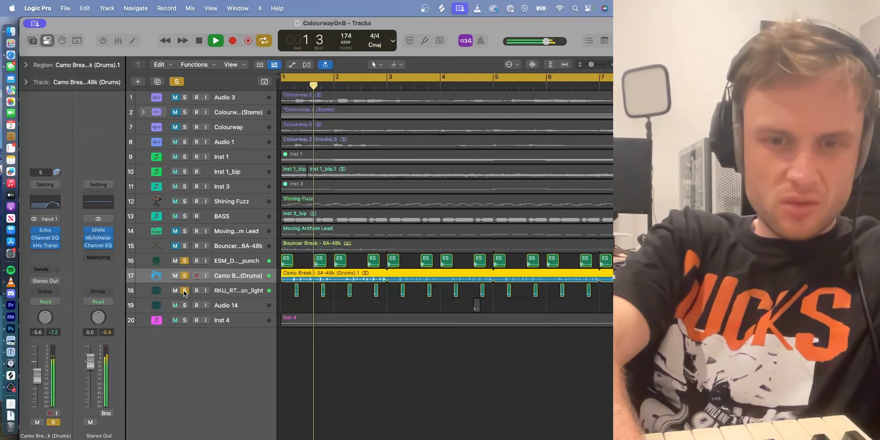
Step: Add the Audio 14 track to the soloed drums, turn off cycle mode, and play the drums from bar 4
{"action": "key", "text": "space"}
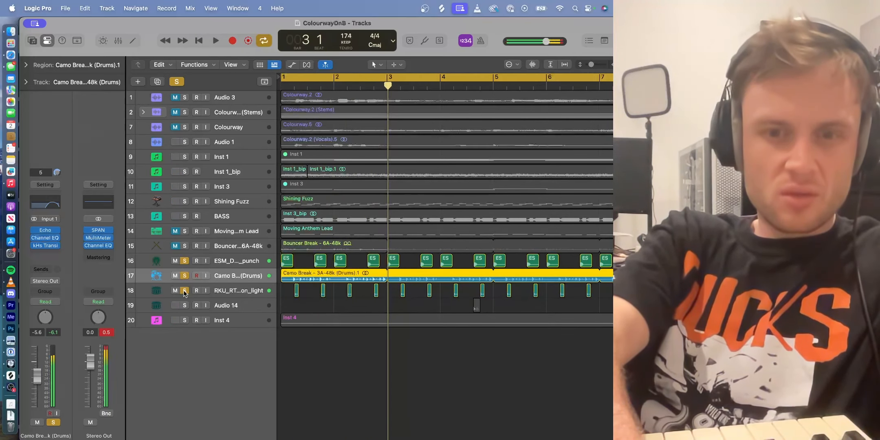
{"action": "left_click", "coordinate": [245, 307]}
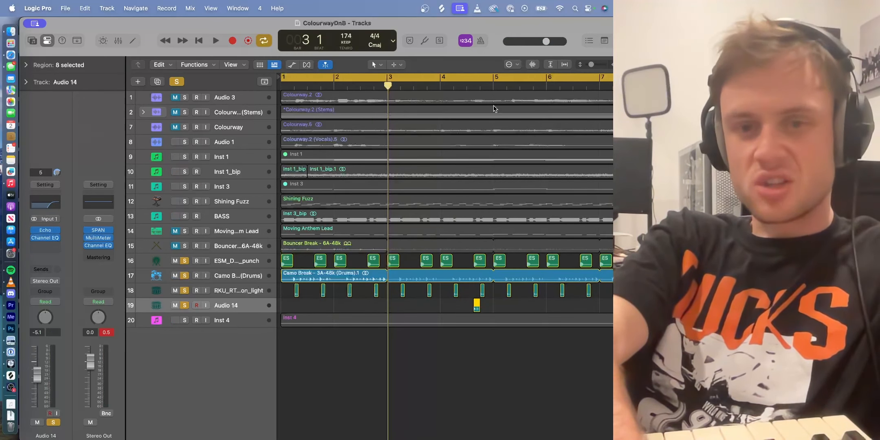
{"action": "left_click", "coordinate": [440, 85]}
{"action": "key", "text": "c"}
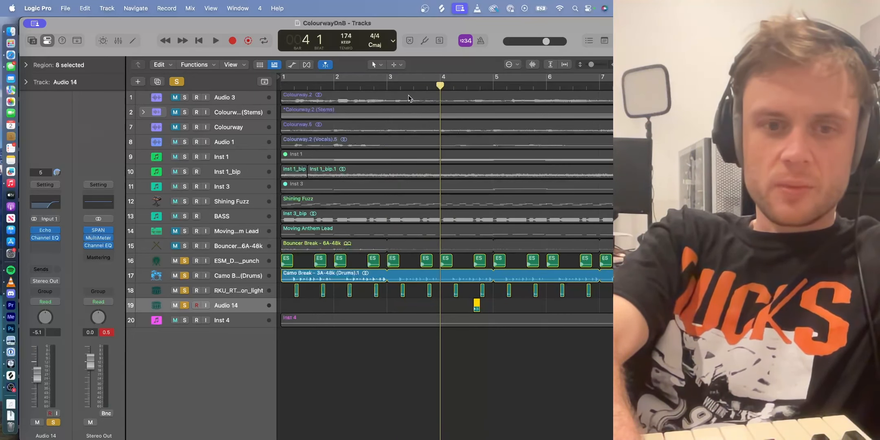
{"action": "key", "text": "space"}
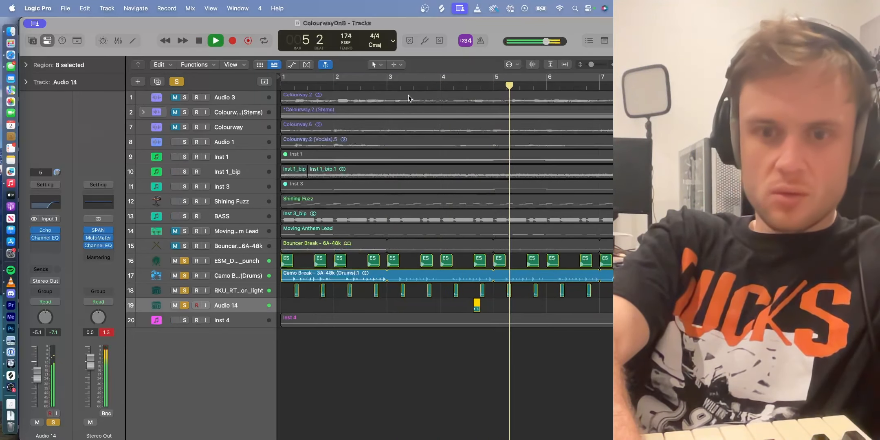
{"action": "key", "text": "space"}
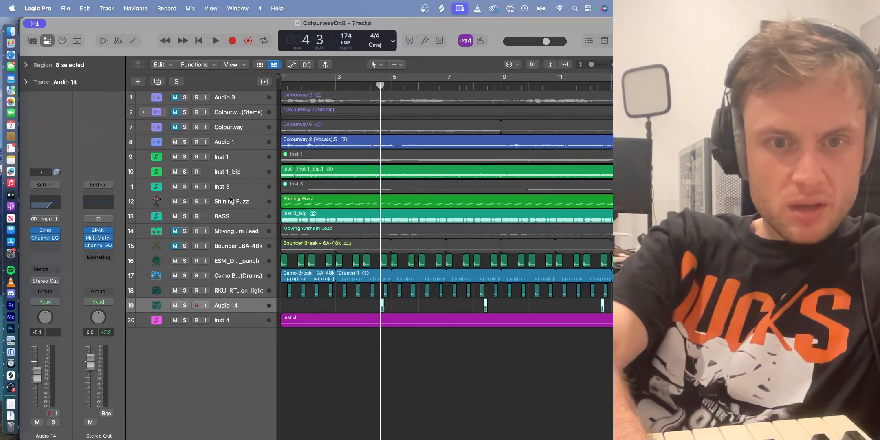
Step: Enlarge the BASS track and examine the dips in its waveform against the kick and snare hits around bars 4 and 5
{"action": "left_click", "coordinate": [229, 213]}
{"action": "left_click_drag", "start_coordinate": [140, 223], "coordinate": [145, 292]}
{"action": "scroll", "coordinate": [318, 246], "scroll_direction": "up", "scroll_amount": 6}
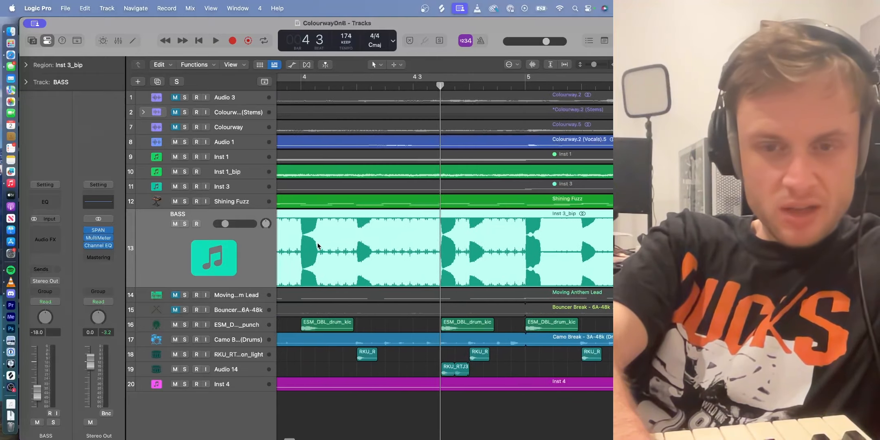
{"action": "scroll", "coordinate": [530, 224], "scroll_direction": "down", "scroll_amount": 5}
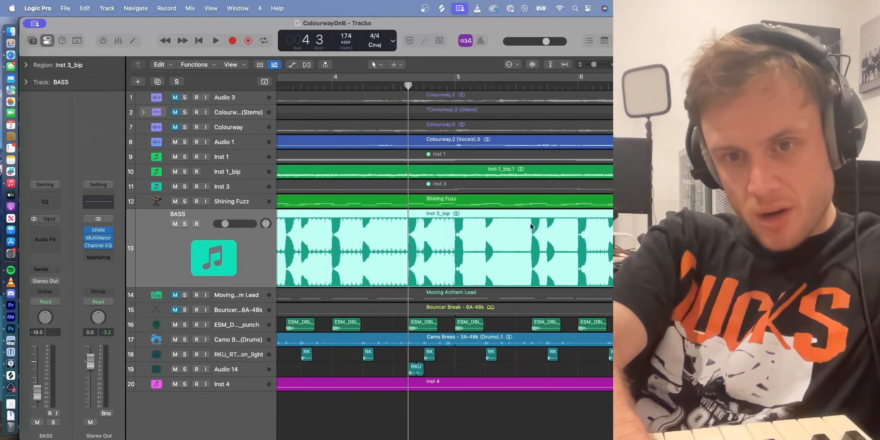
{"action": "scroll", "coordinate": [531, 226], "scroll_direction": "down", "scroll_amount": 3}
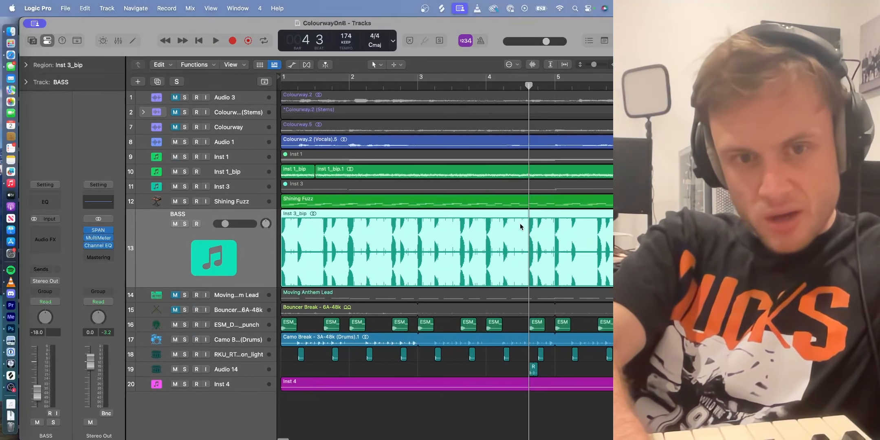
Step: Return the playhead to bar 1, open the Vital synth on Inst 3 to examine its patch, and close it
{"action": "left_click", "coordinate": [280, 86]}
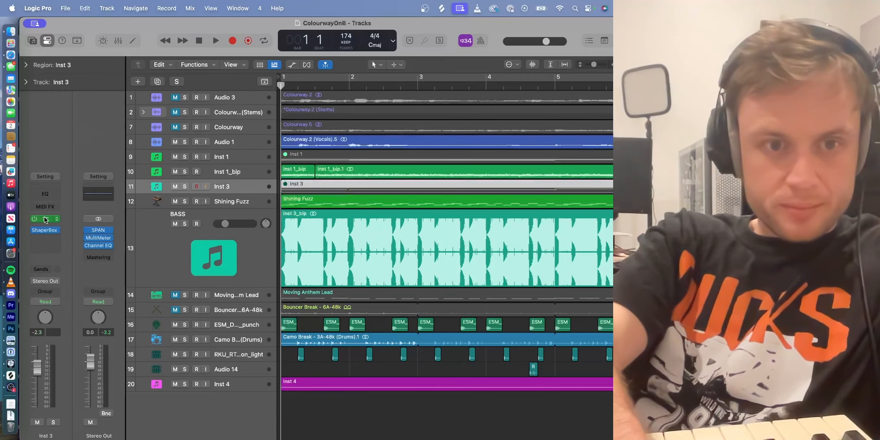
{"action": "left_click", "coordinate": [45, 219]}
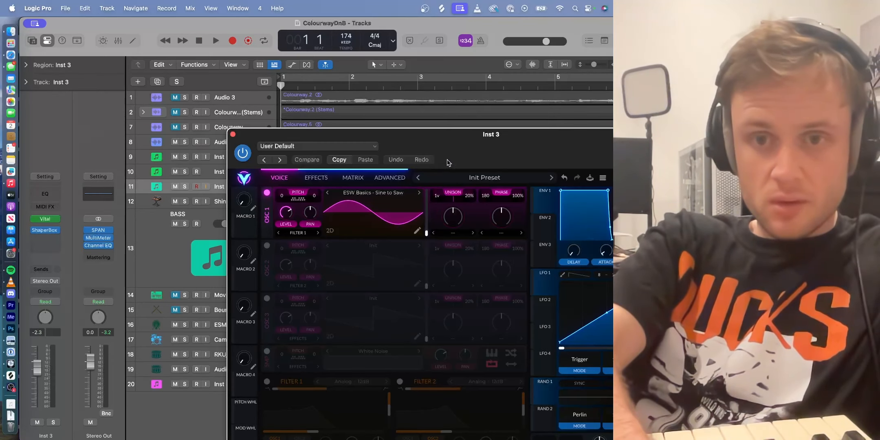
{"action": "left_click_drag", "start_coordinate": [457, 149], "coordinate": [342, 90]}
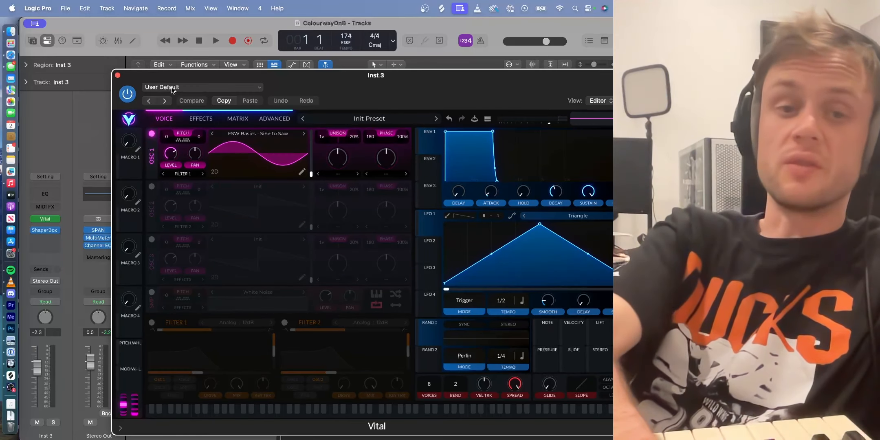
{"action": "left_click", "coordinate": [118, 75]}
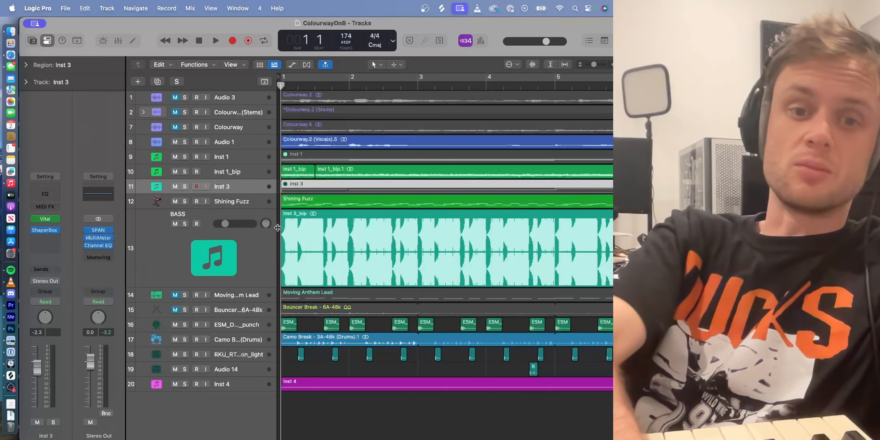
Step: Play the BASS track in solo from the start, clear its solo, and play the full mix from bar 1
{"action": "left_click", "coordinate": [184, 225]}
{"action": "key", "text": "space"}
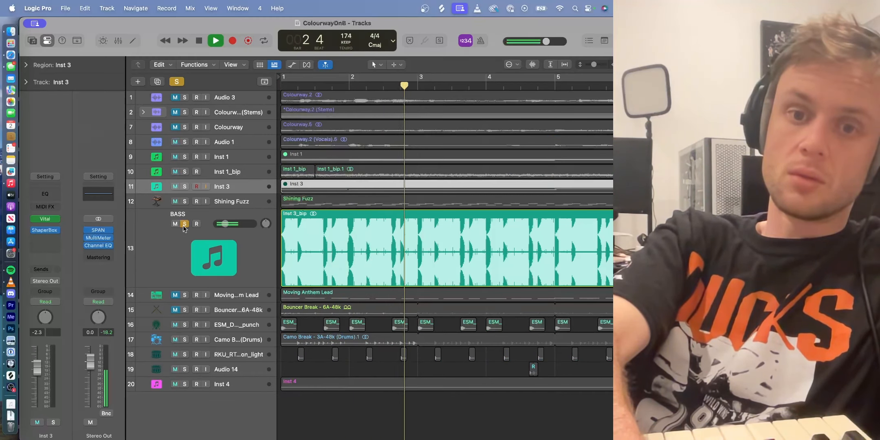
{"action": "key", "text": "space"}
{"action": "left_click", "coordinate": [184, 225]}
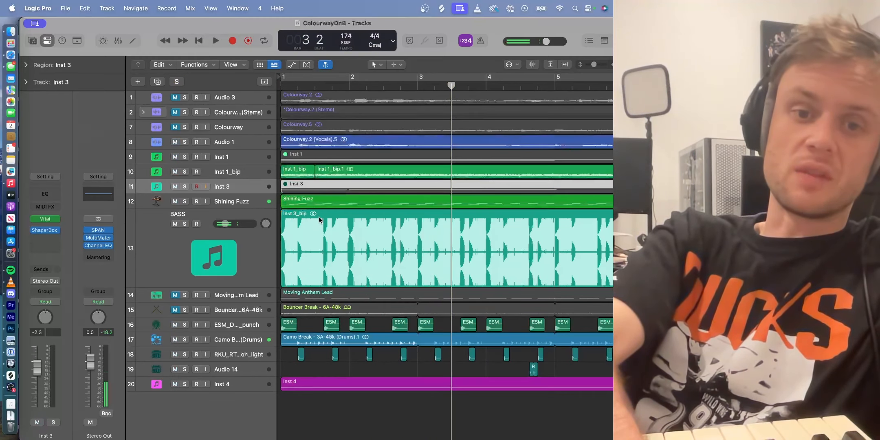
{"action": "left_click", "coordinate": [282, 87]}
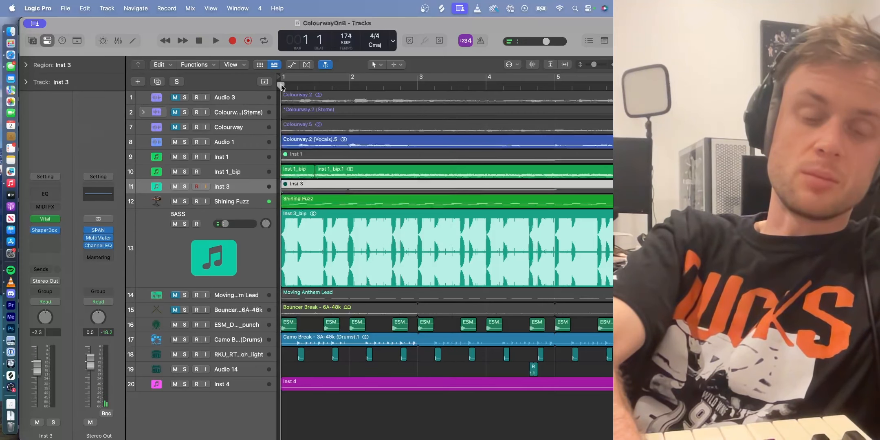
{"action": "key", "text": "space"}
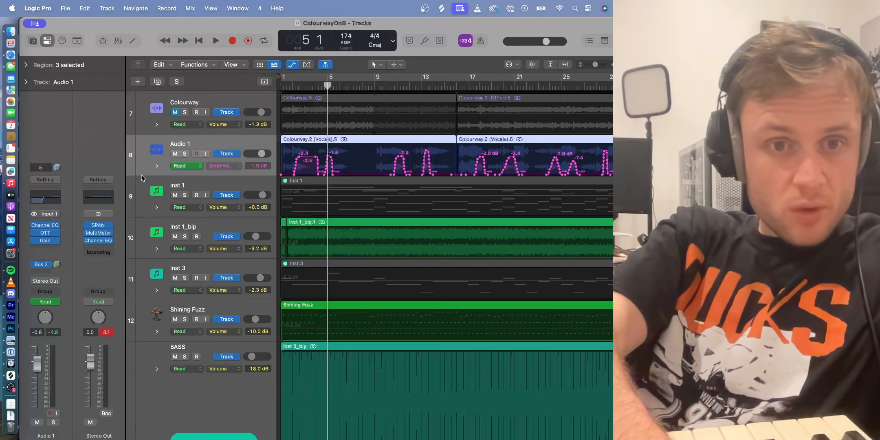
Step: Enlarge and solo the Audio 1 vocal track, and show the aux channel fed by its Bus 2 send
{"action": "left_click_drag", "start_coordinate": [141, 174], "coordinate": [141, 214]}
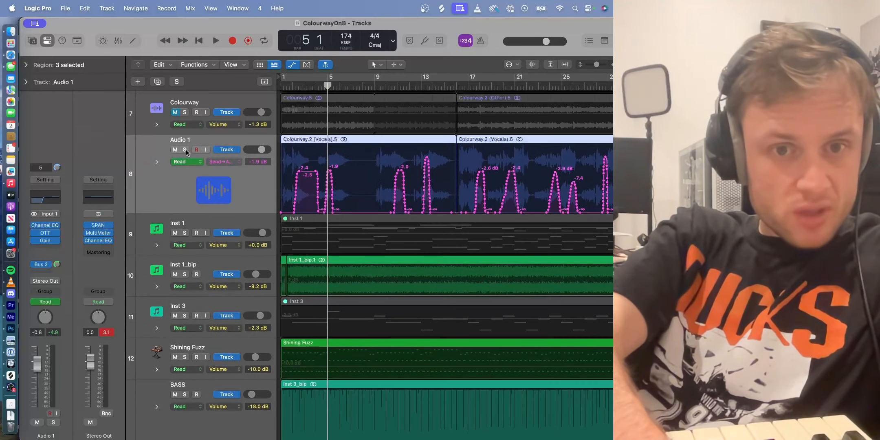
{"action": "left_click", "coordinate": [185, 150]}
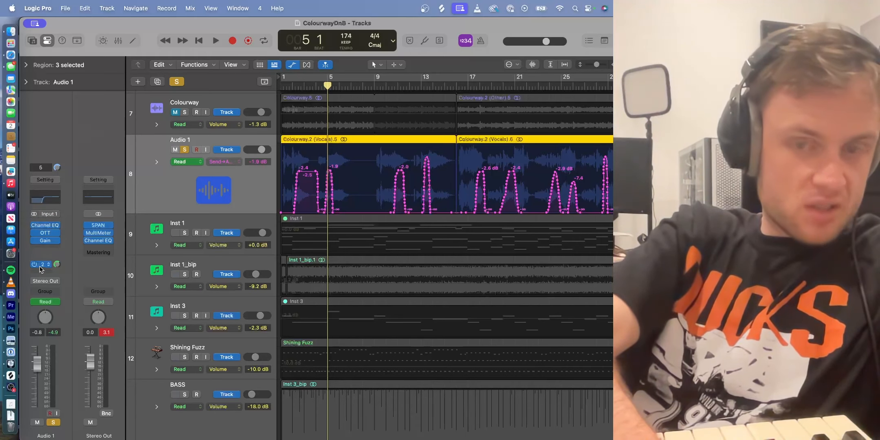
{"action": "left_click", "coordinate": [47, 264]}
{"action": "left_click", "coordinate": [69, 246]}
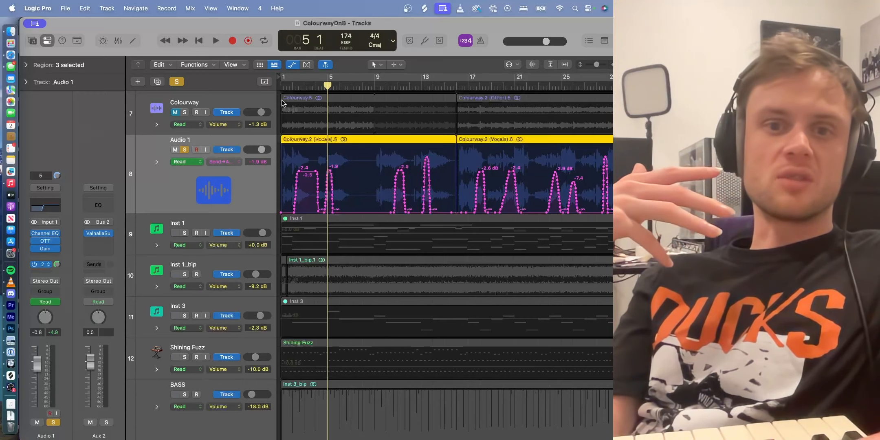
Step: Play the soloed Audio 1 vocals with their send automation from the start, and clear the solo
{"action": "left_click", "coordinate": [281, 87]}
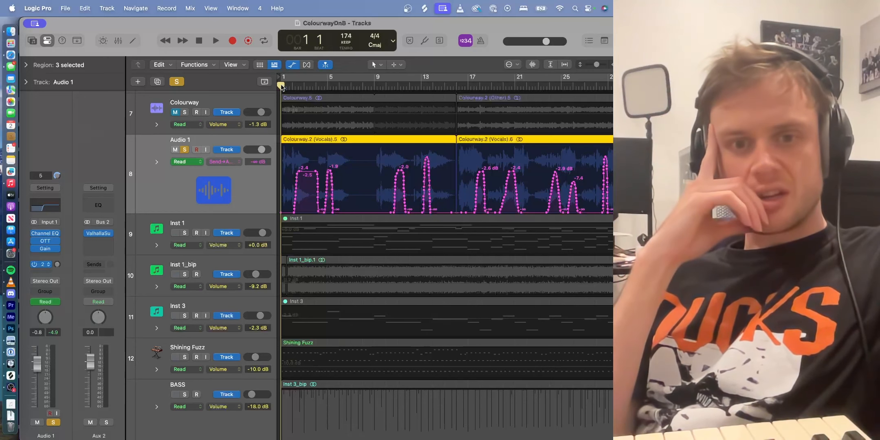
{"action": "key", "text": "space"}
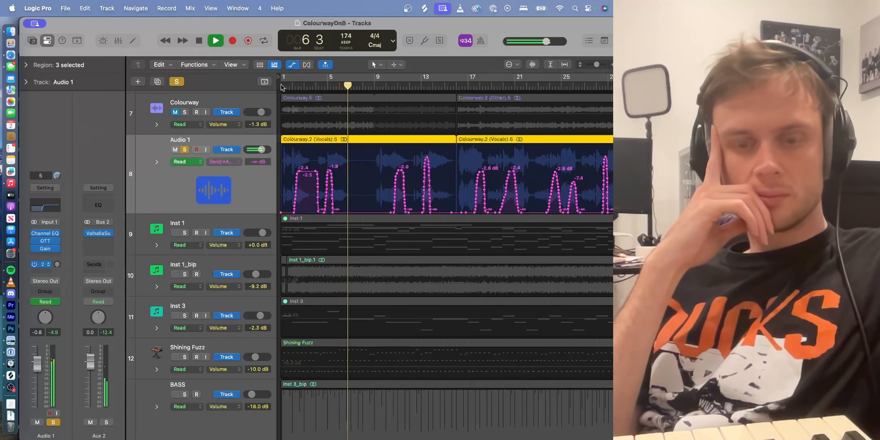
{"action": "left_click", "coordinate": [380, 88]}
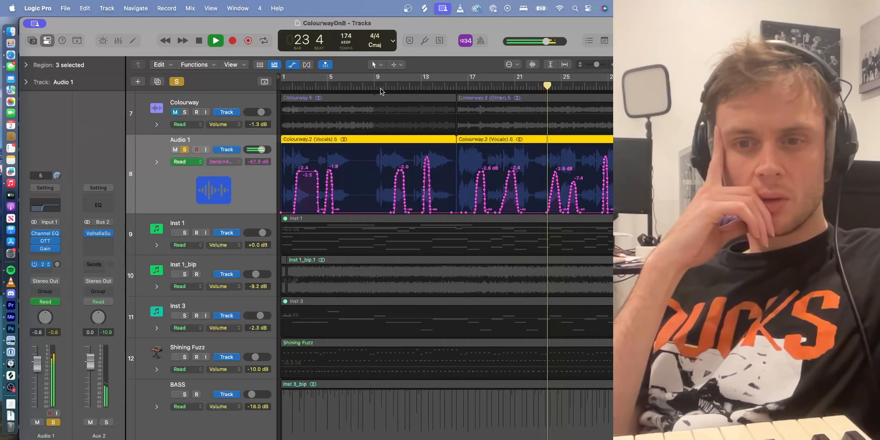
{"action": "key", "text": "space"}
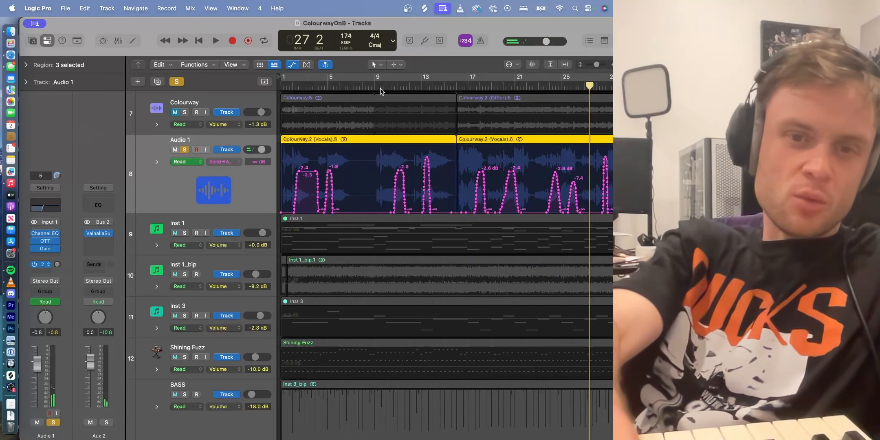
{"action": "left_click", "coordinate": [186, 150]}
Step: Hide the automation, mute the Audio 1 vocal track, and play the arrangement from bar 1 without vocals
{"action": "key", "text": "super+Up"}
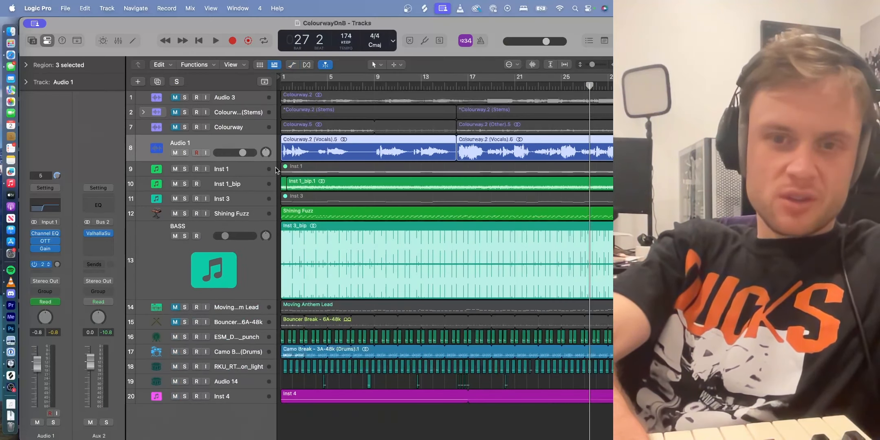
{"action": "key", "text": "super+Left"}
{"action": "key", "text": "super+Left"}
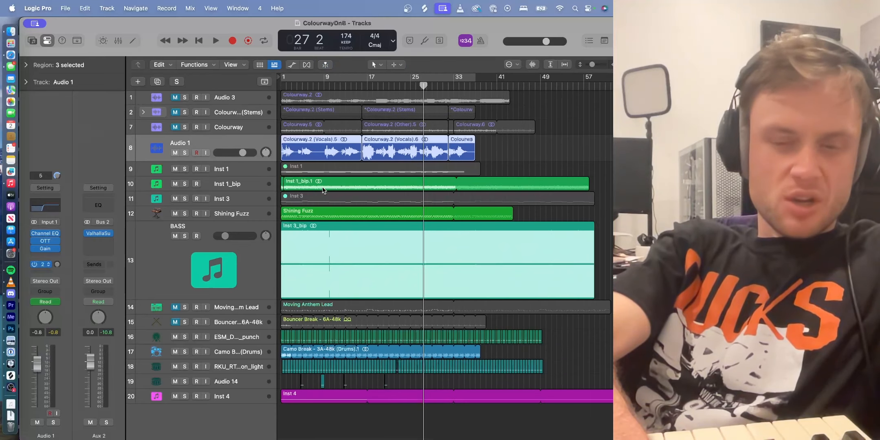
{"action": "left_click", "coordinate": [254, 130]}
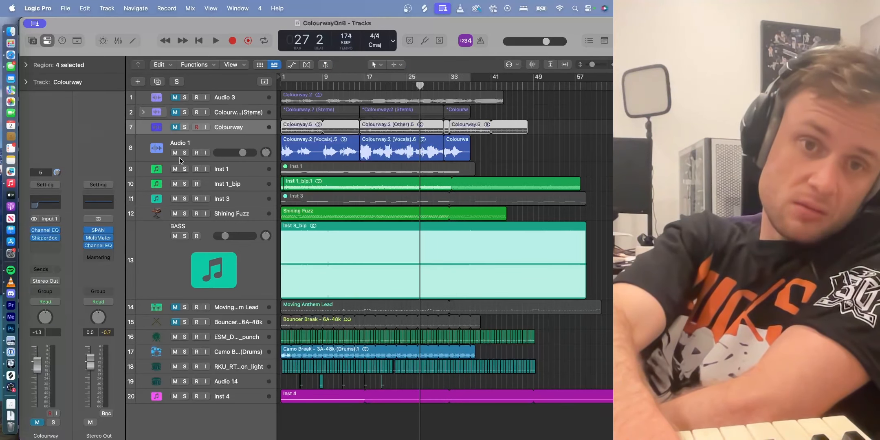
{"action": "left_click", "coordinate": [174, 153]}
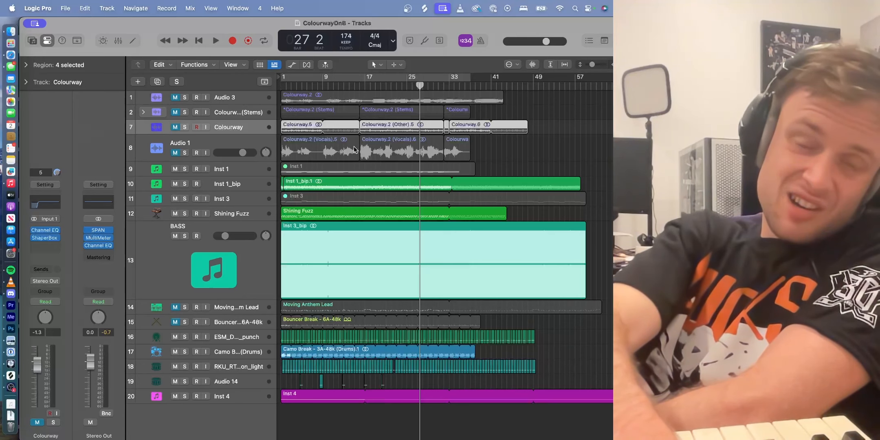
{"action": "scroll", "coordinate": [354, 150], "scroll_direction": "down", "scroll_amount": 1}
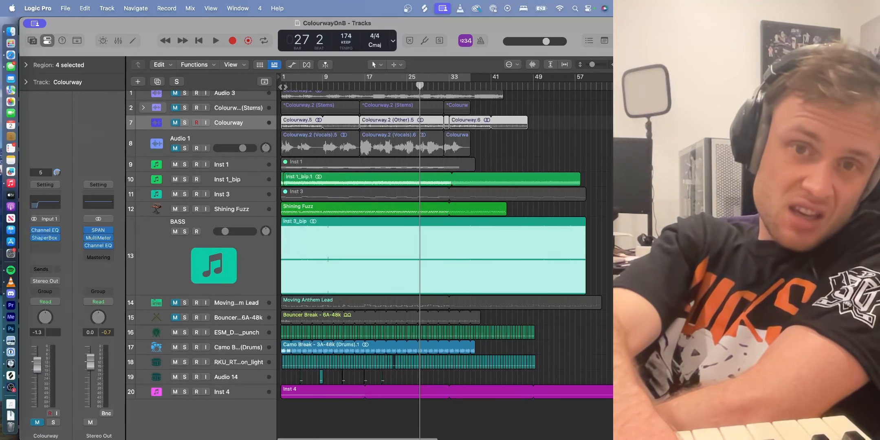
{"action": "key", "text": "Return"}
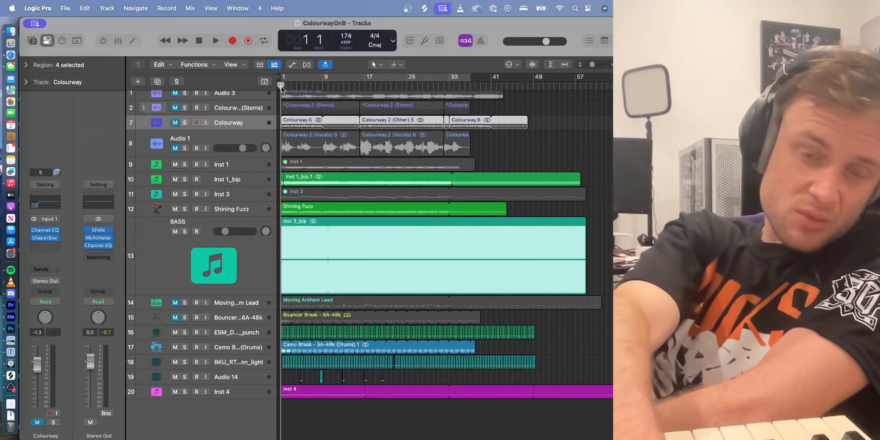
{"action": "key", "text": "space"}
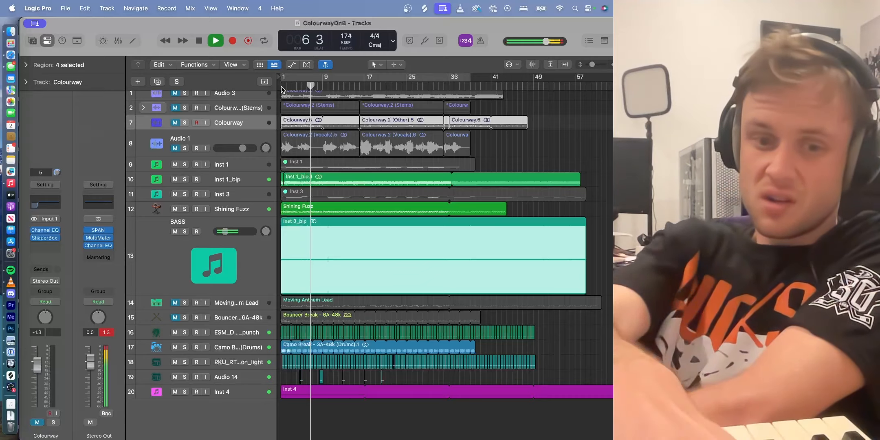
{"action": "key", "text": "space"}
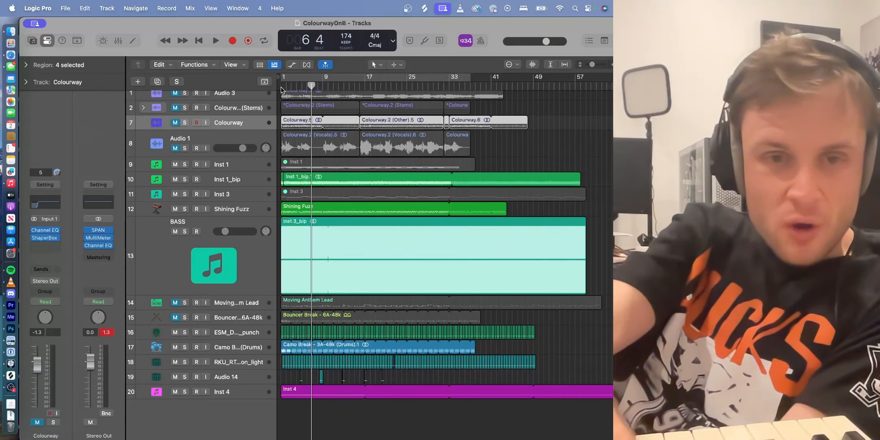
Step: Unmute the Audio 1 vocal track and play the arrangement with vocals from the start
{"action": "left_click", "coordinate": [176, 147]}
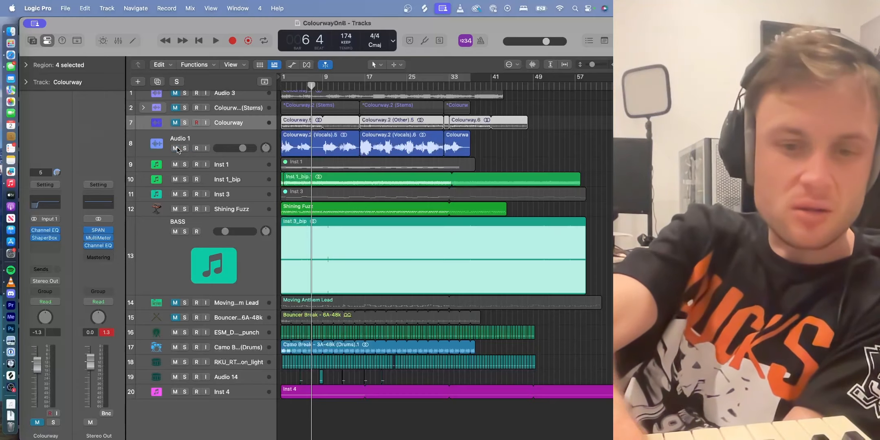
{"action": "key", "text": "Return"}
{"action": "key", "text": "space"}
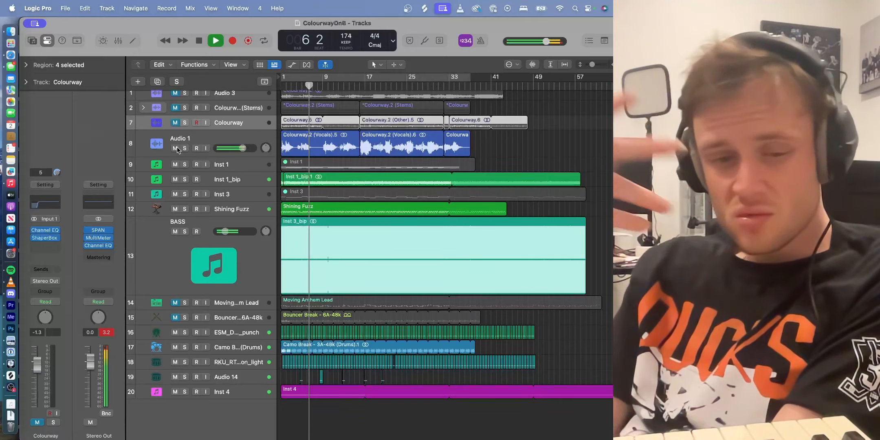
{"action": "key", "text": "space"}
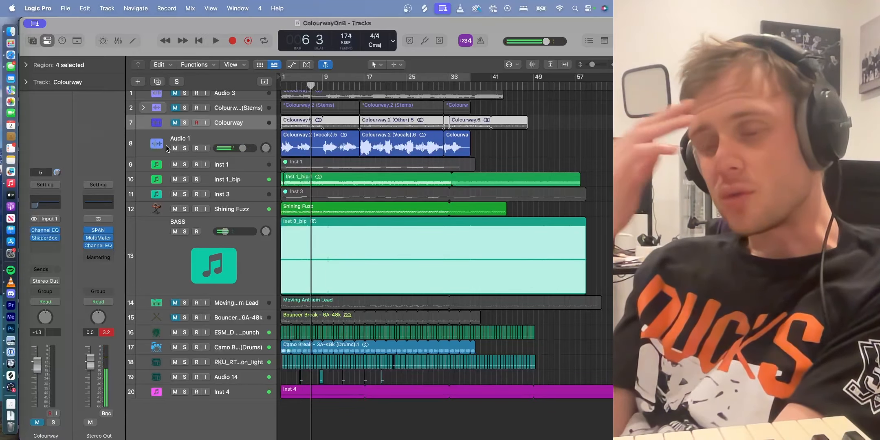